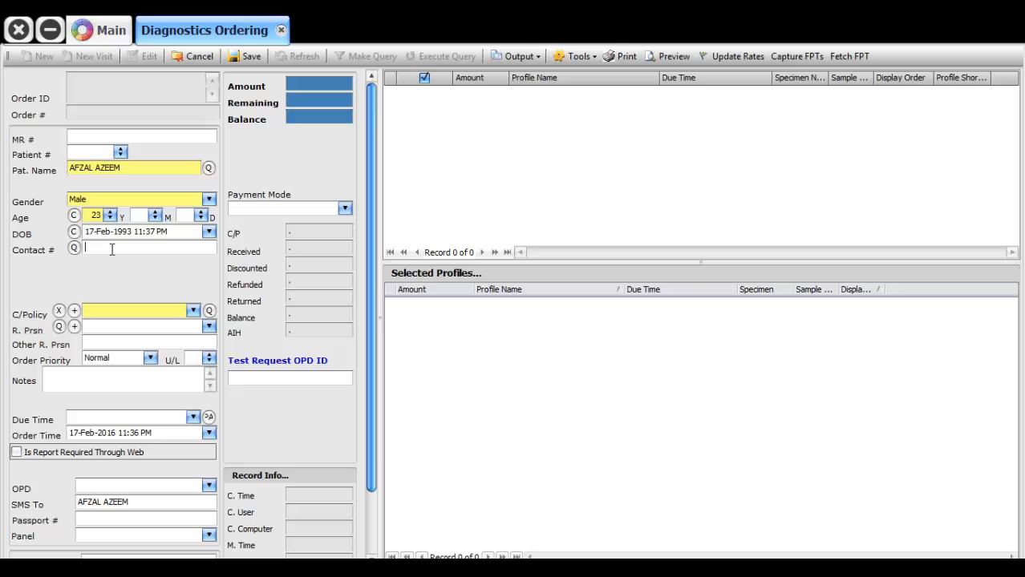
# Set the charge policy to General and enlarge the test profile list to show more rows
pyautogui.click(155, 309)
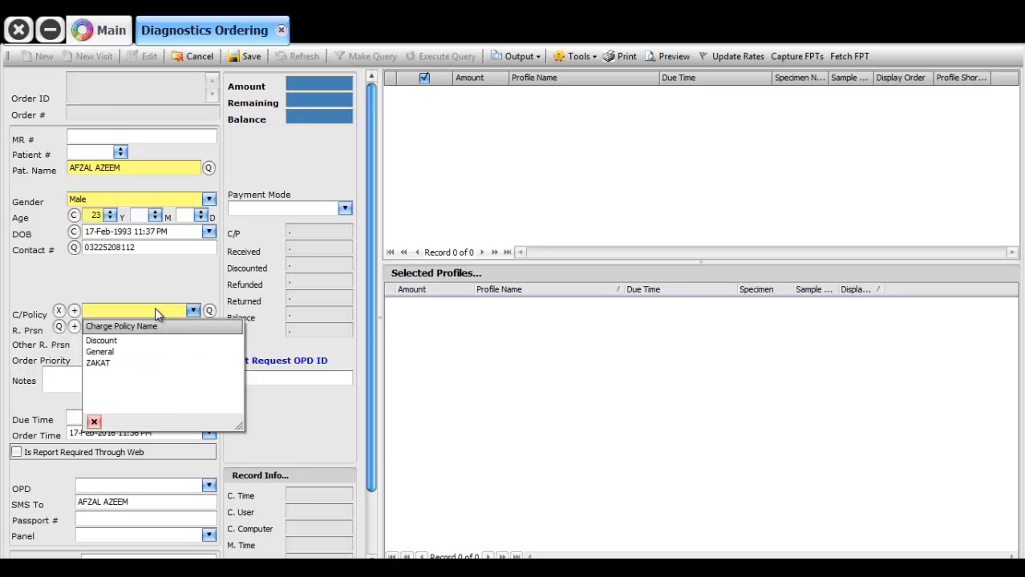
pyautogui.click(137, 279)
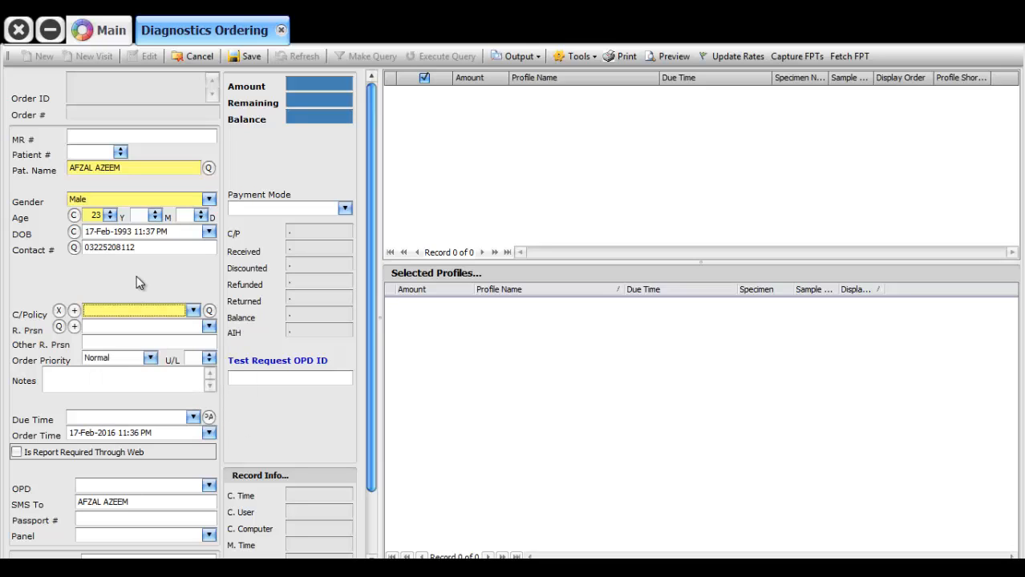
pyautogui.click(159, 315)
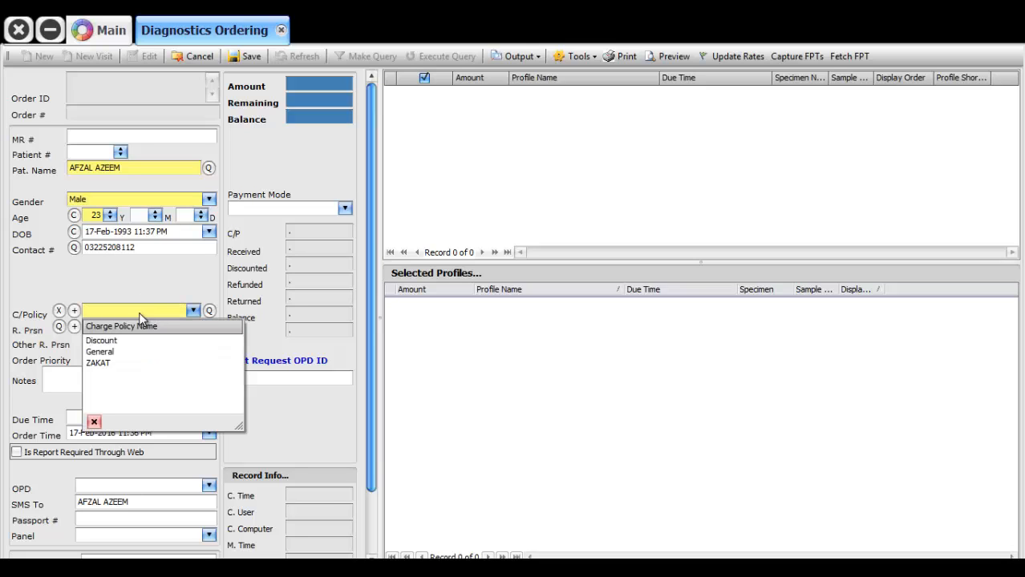
pyautogui.click(129, 281)
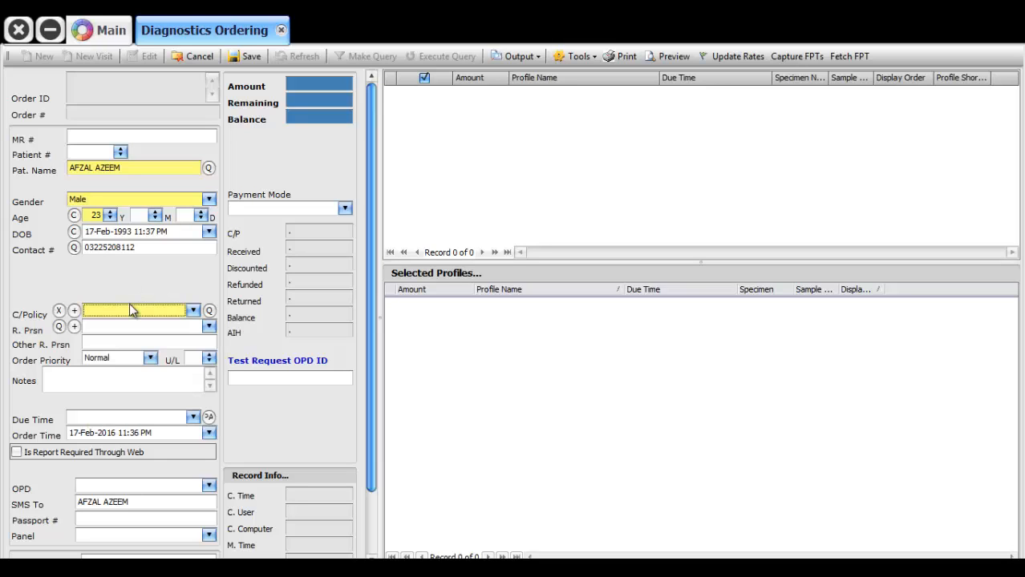
pyautogui.click(130, 310)
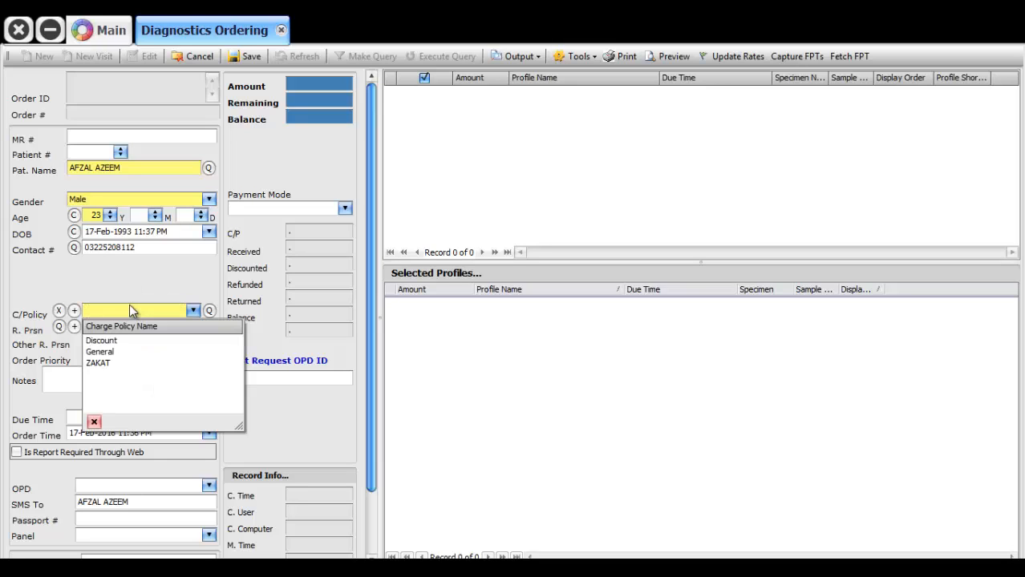
pyautogui.click(108, 353)
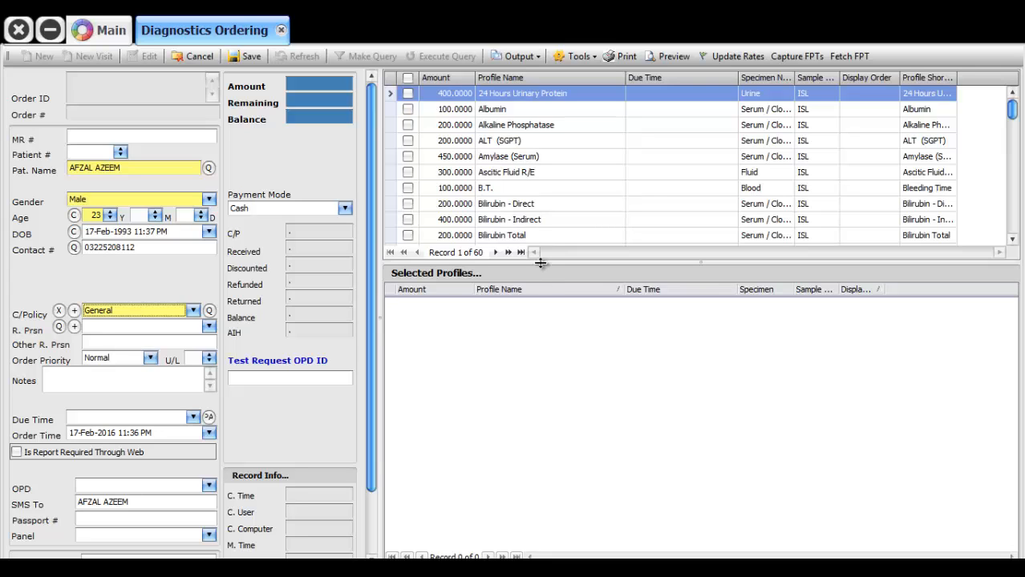
pyautogui.moveTo(541, 263); pyautogui.dragTo(547, 341)
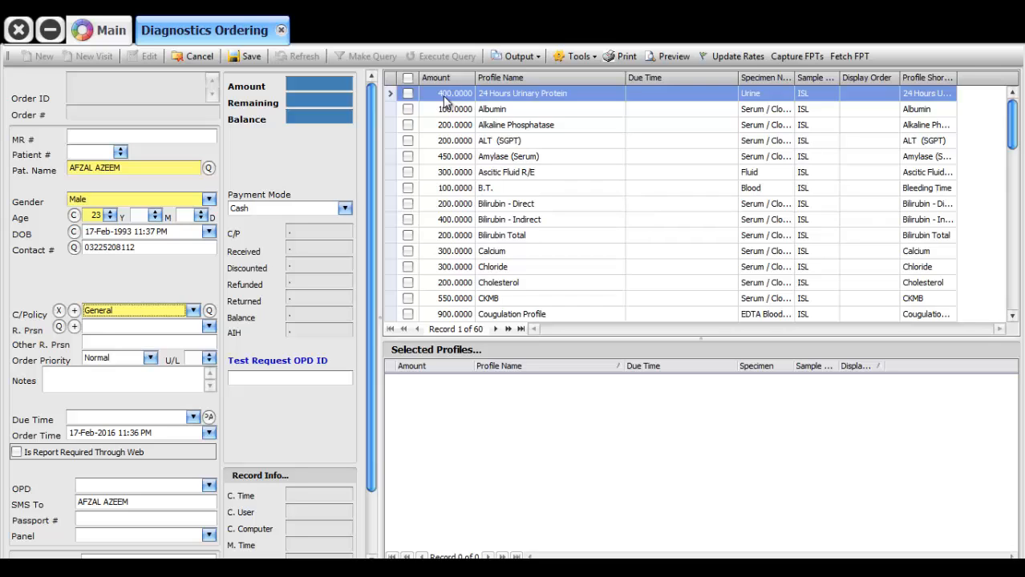
pyautogui.click(193, 311)
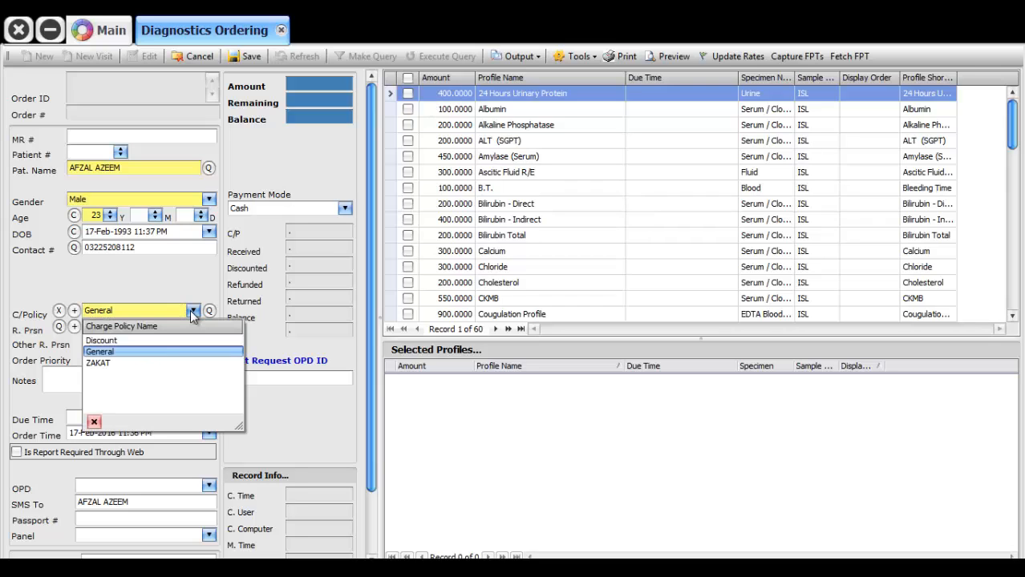
pyautogui.click(134, 340)
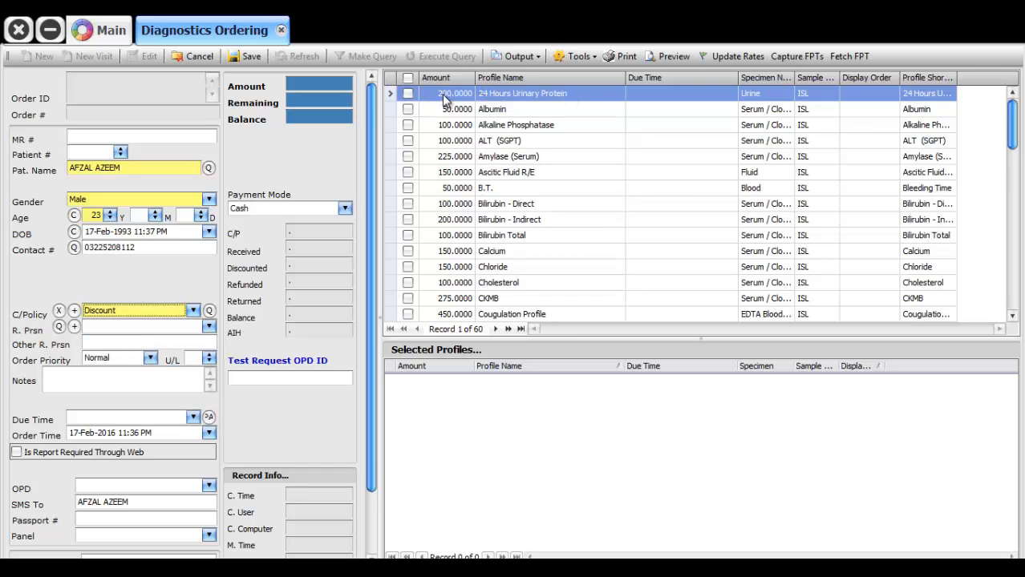
pyautogui.click(192, 311)
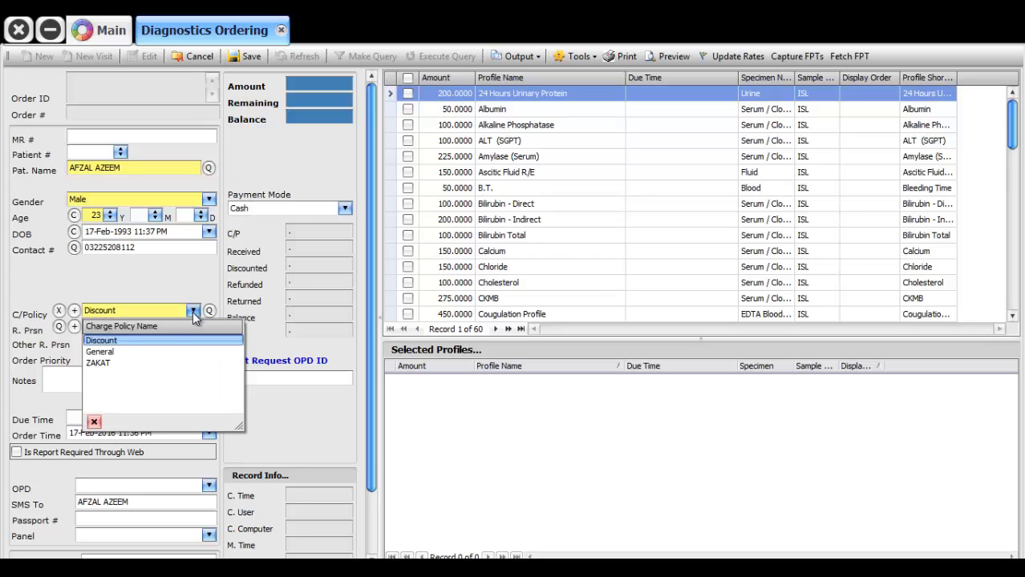
pyautogui.click(117, 362)
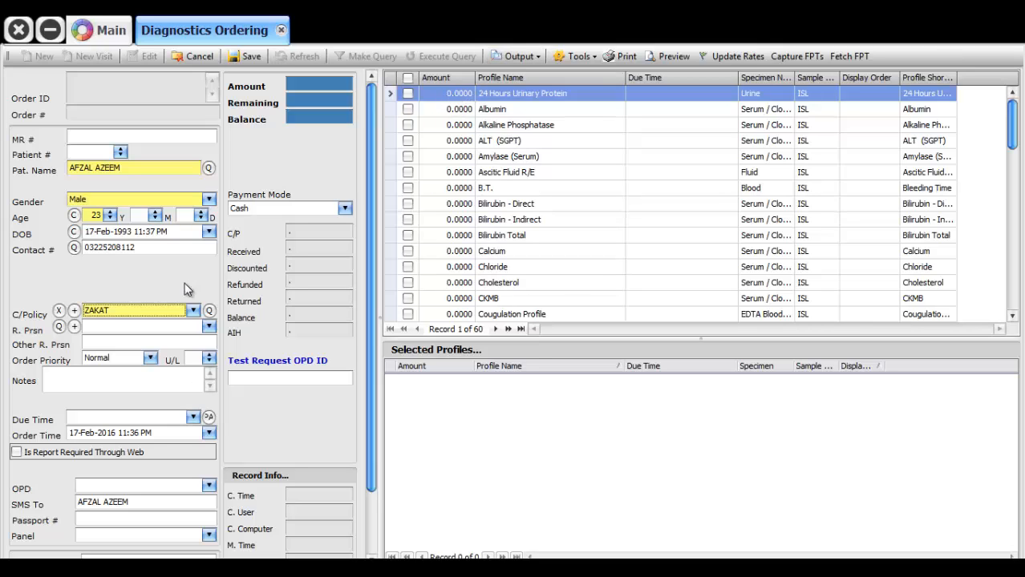
pyautogui.click(192, 311)
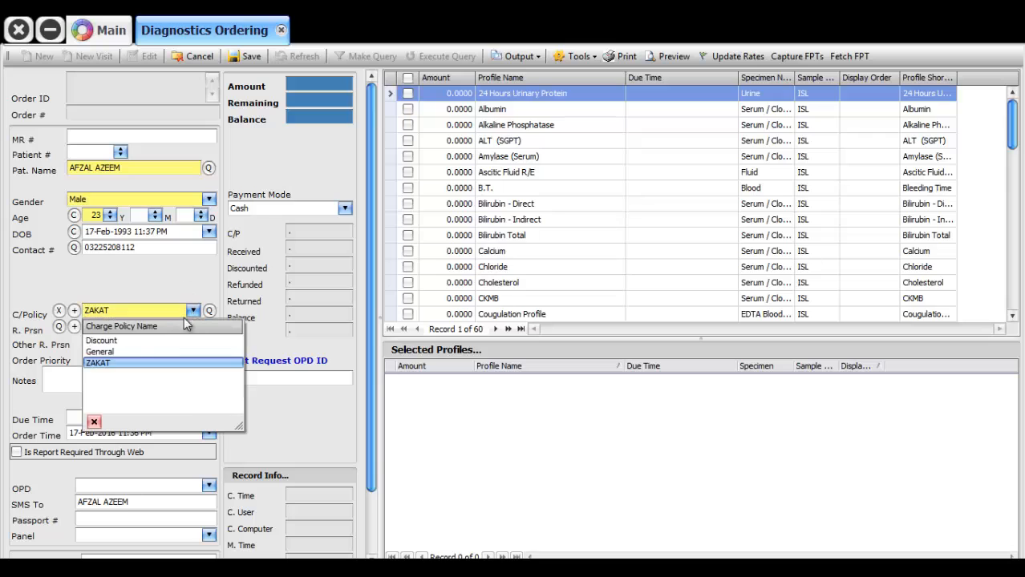
pyautogui.click(146, 340)
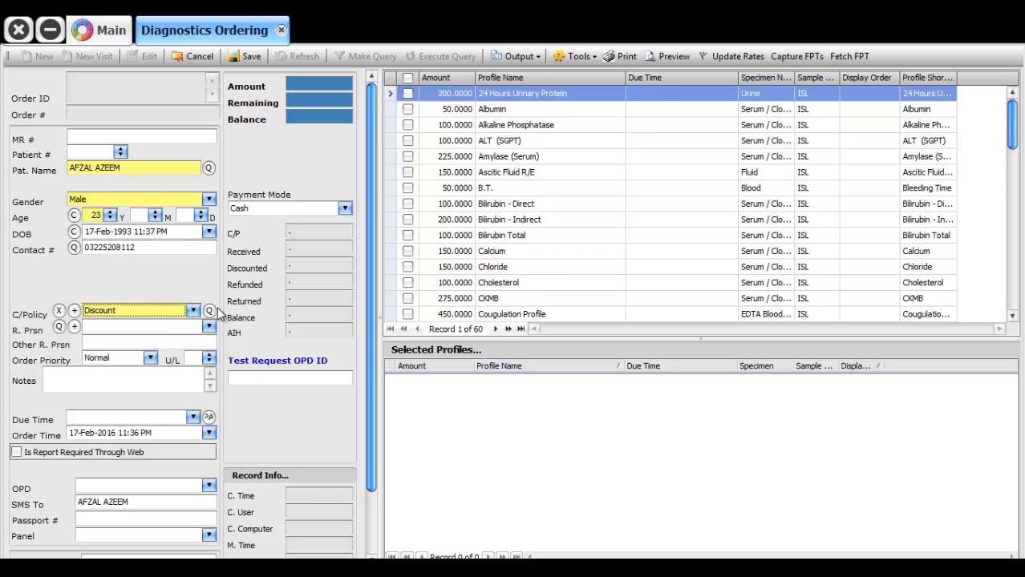
pyautogui.click(192, 310)
pyautogui.press('Escape')
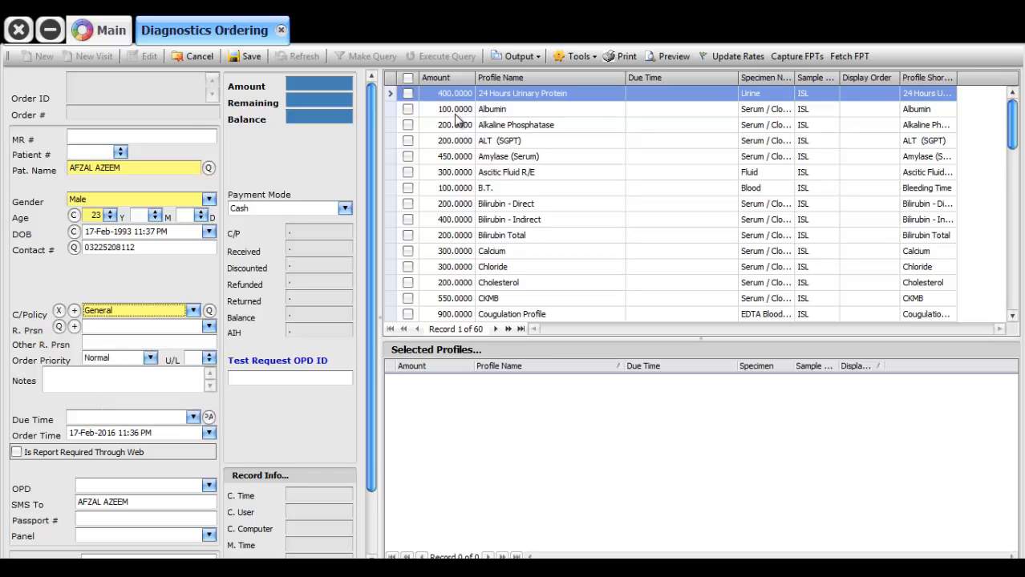
# Search the profiles for 'cp' and add Blood Complete Picture to the order
pyautogui.click(503, 125)
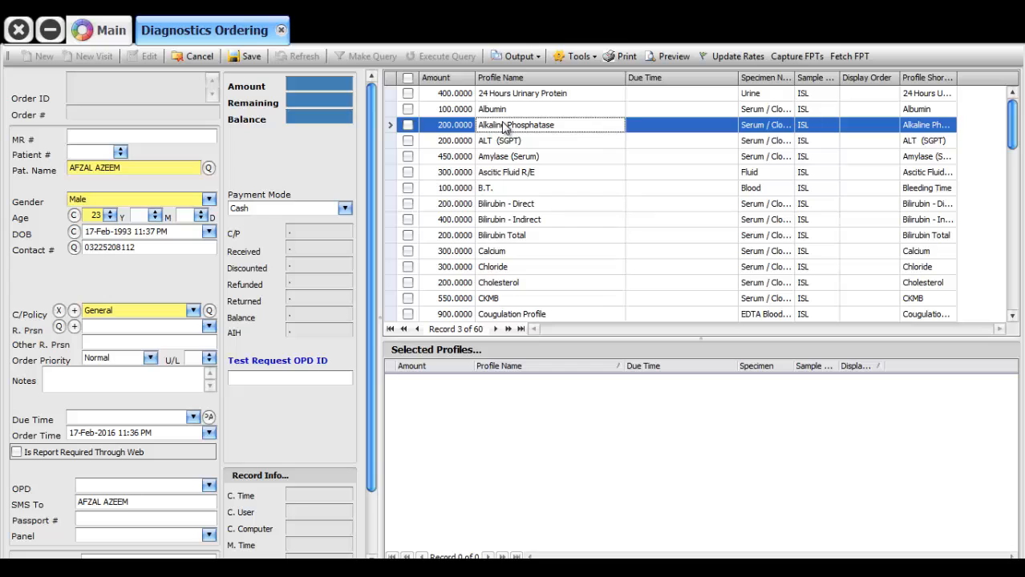
pyautogui.write('cp')
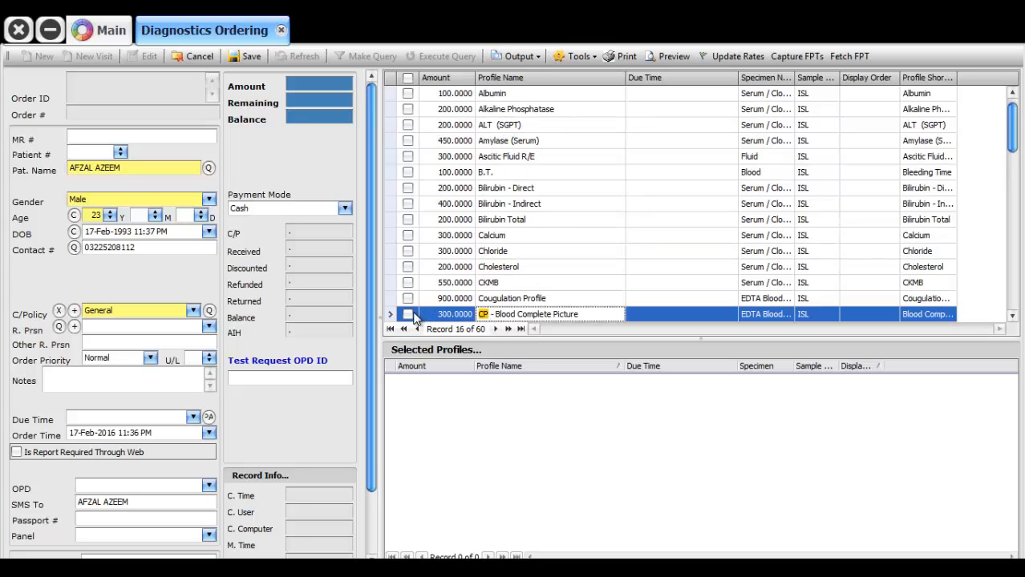
pyautogui.click(408, 314)
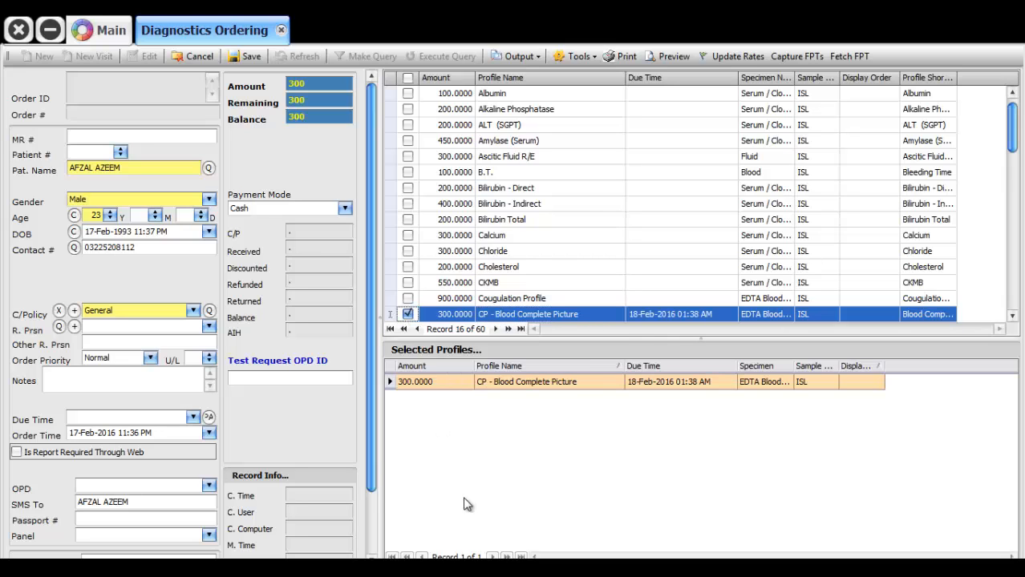
# Add Creatinine via a 'cre' search, and remove the accidentally added Ferritin, leaving a total of 500
pyautogui.click(502, 189)
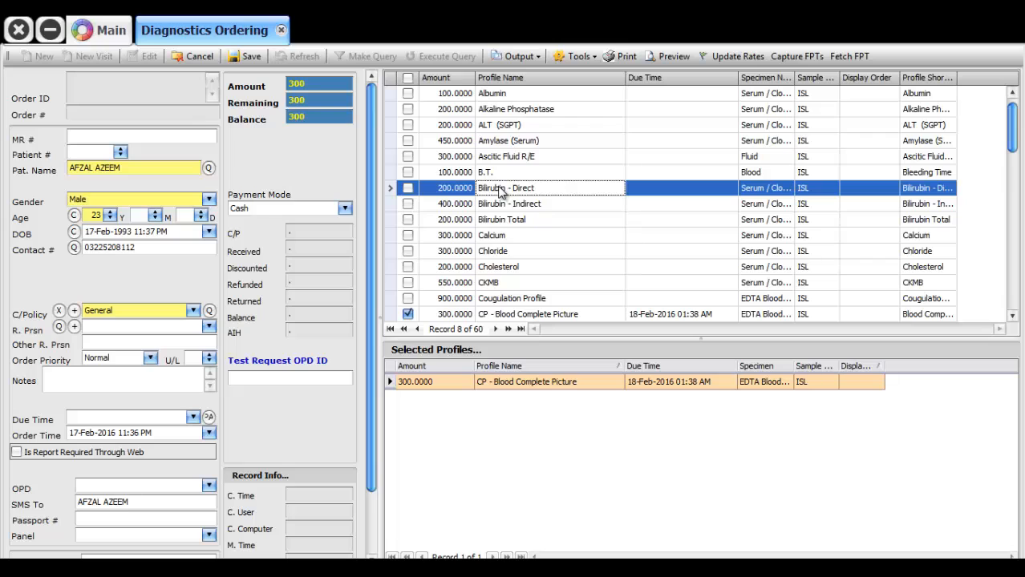
pyautogui.write('cre')
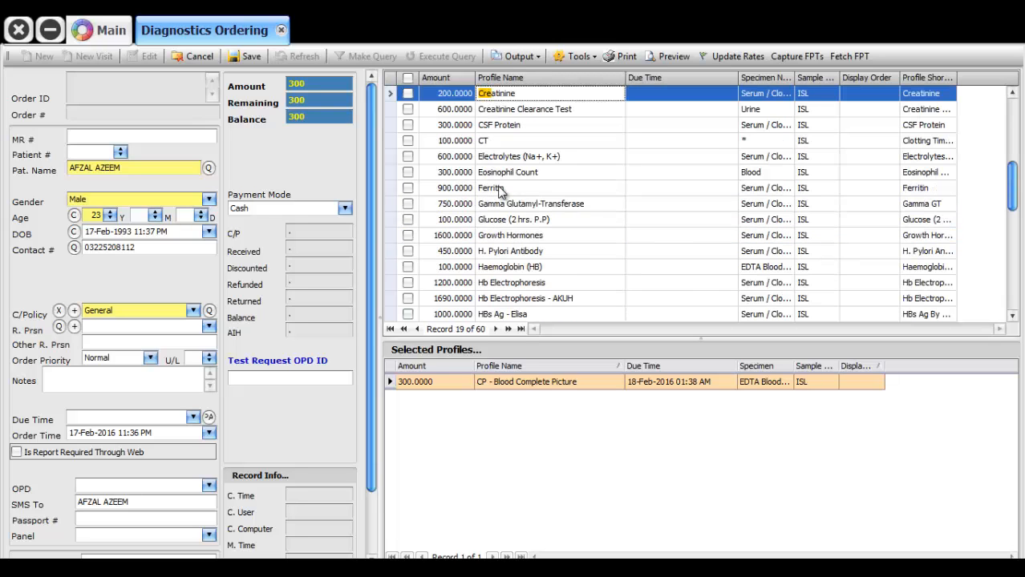
pyautogui.doubleClick(498, 96)
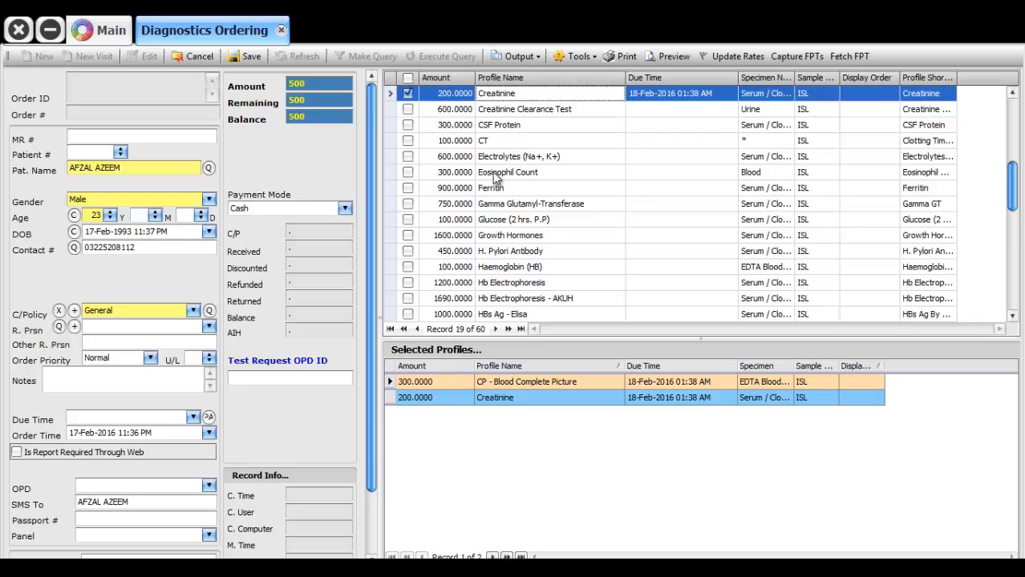
pyautogui.click(492, 189)
pyautogui.click(408, 188)
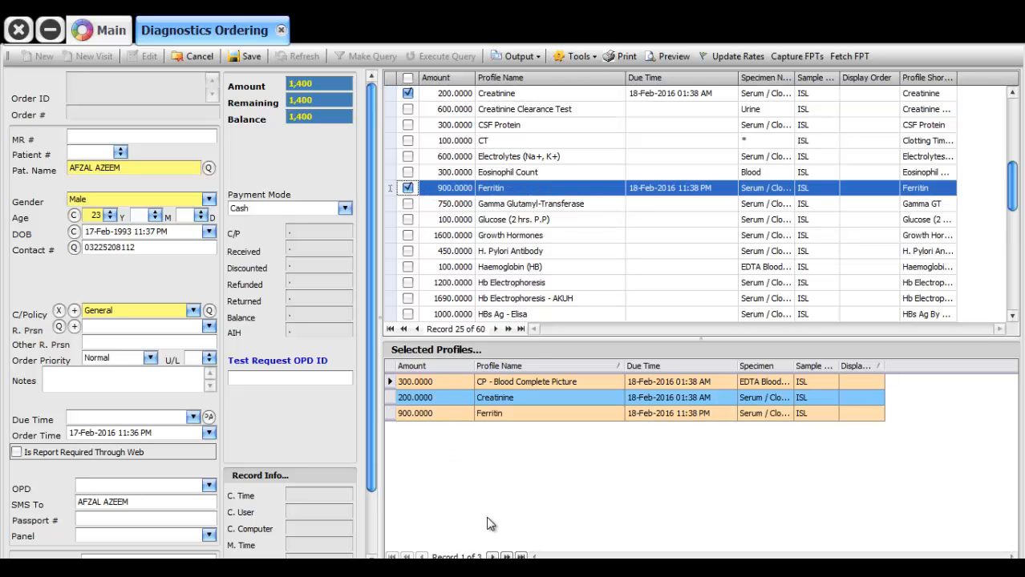
pyautogui.click(415, 414)
pyautogui.press('Delete')
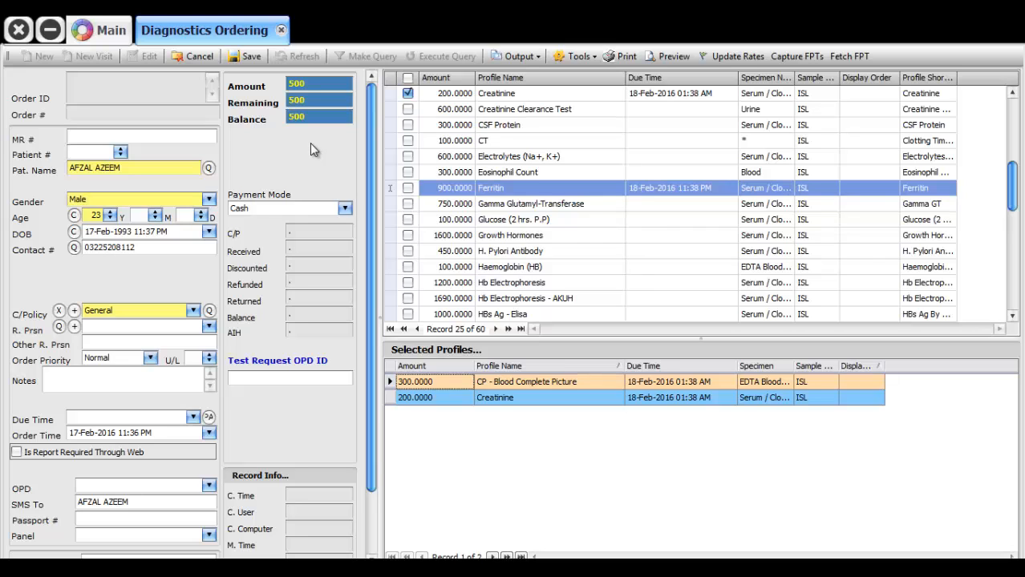
# Save the Blood Complete Picture and Creatinine order and confirm with Yes
pyautogui.click(247, 57)
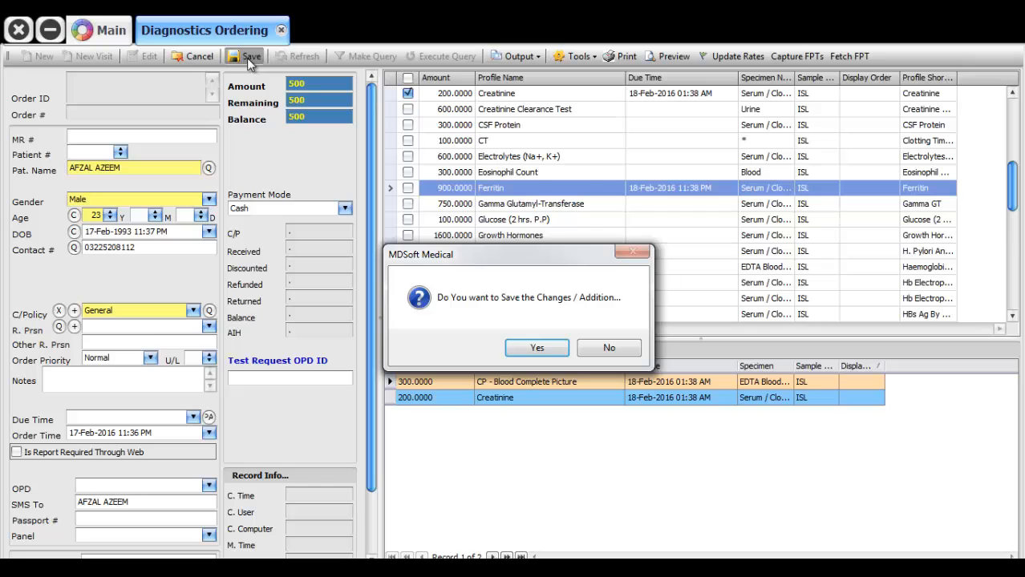
pyautogui.press('Return')
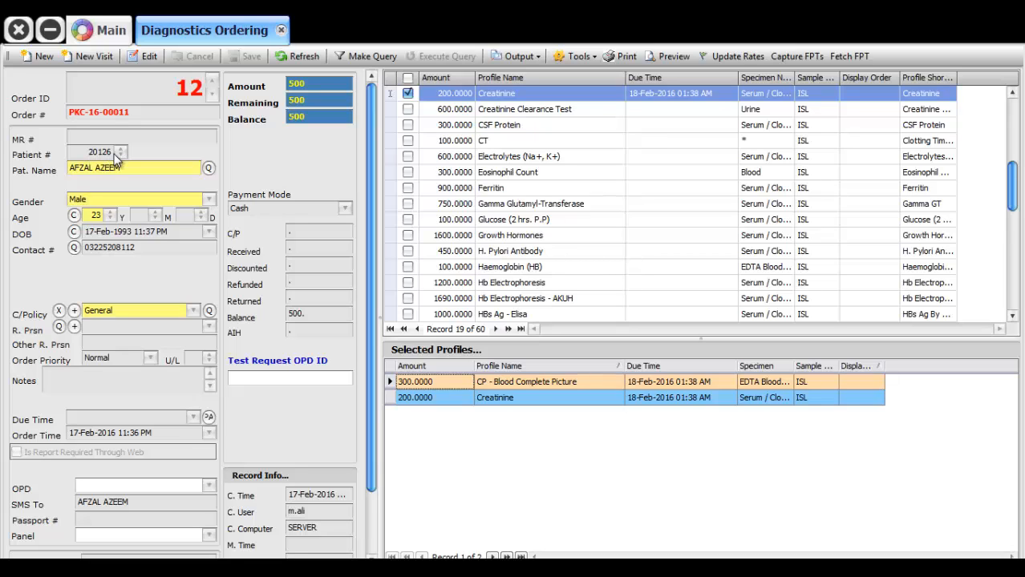
pyautogui.click(516, 60)
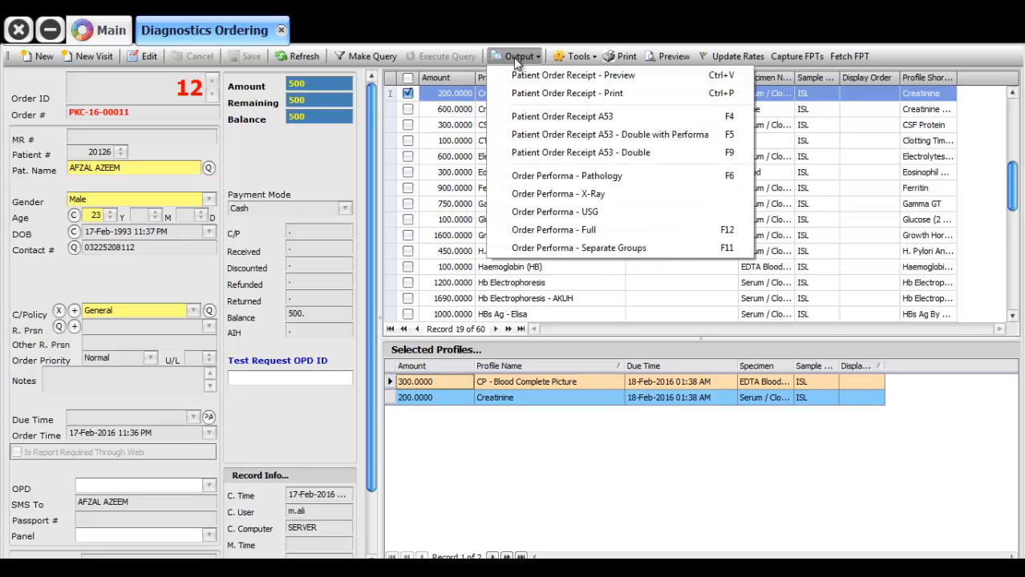
pyautogui.click(554, 118)
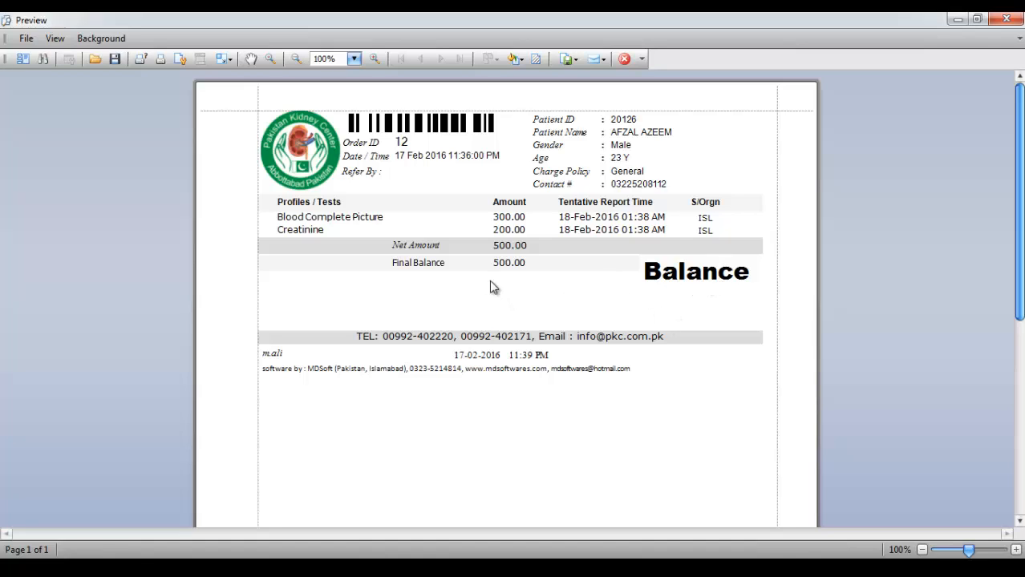
pyautogui.click(1004, 21)
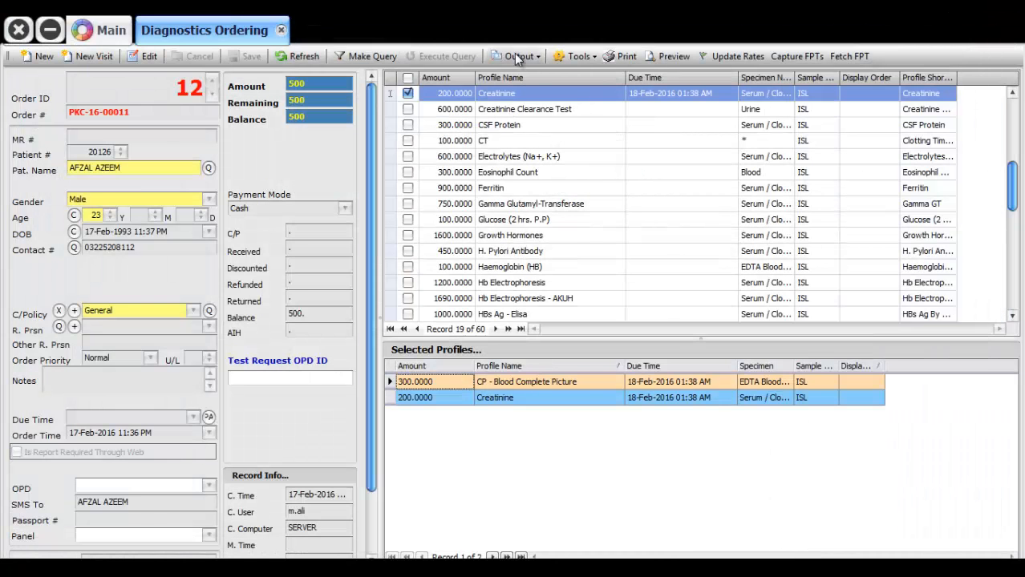
pyautogui.click(514, 55)
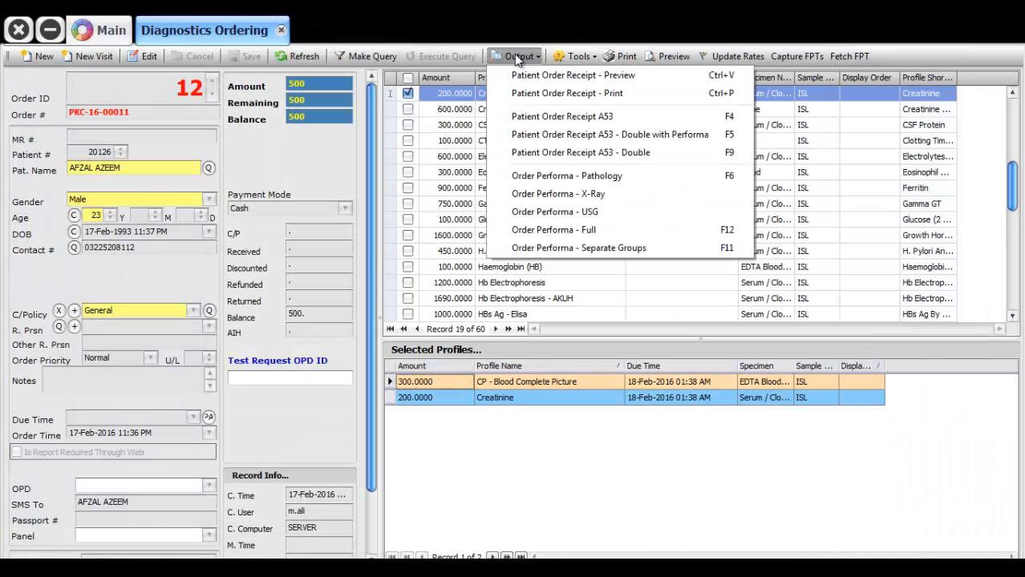
pyautogui.click(584, 136)
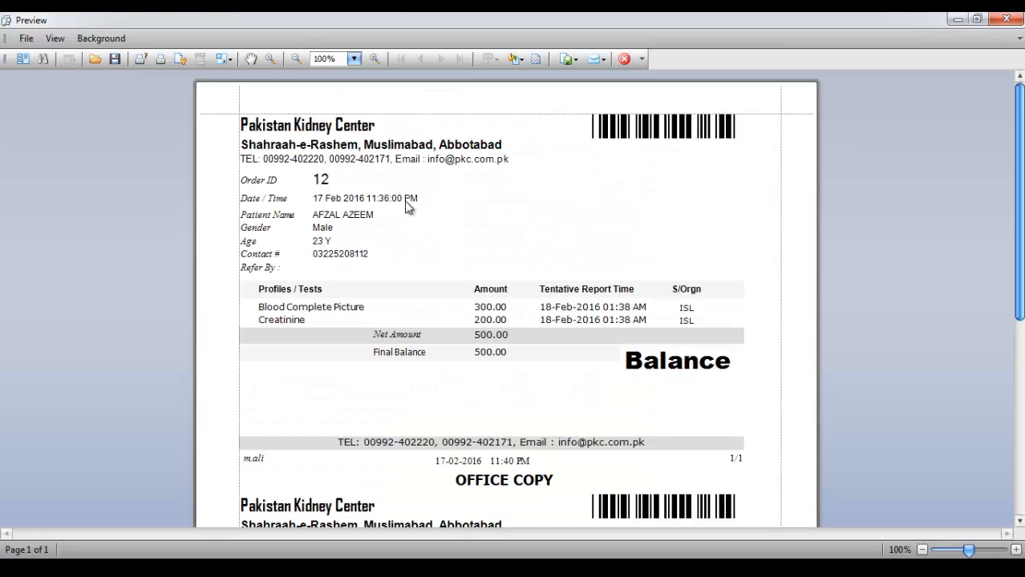
pyautogui.moveTo(1020, 191); pyautogui.dragTo(1020, 352)
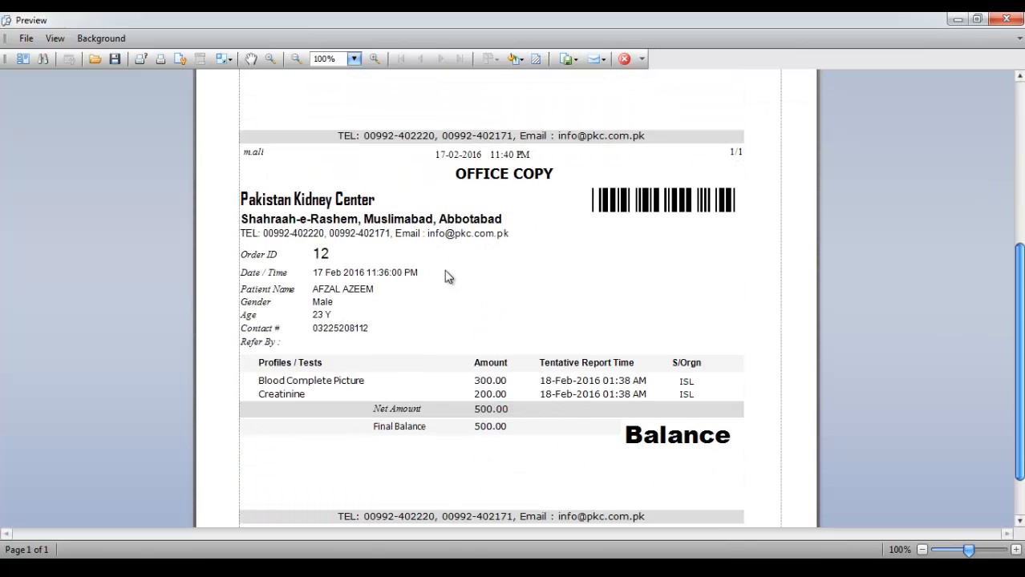
pyautogui.click(623, 59)
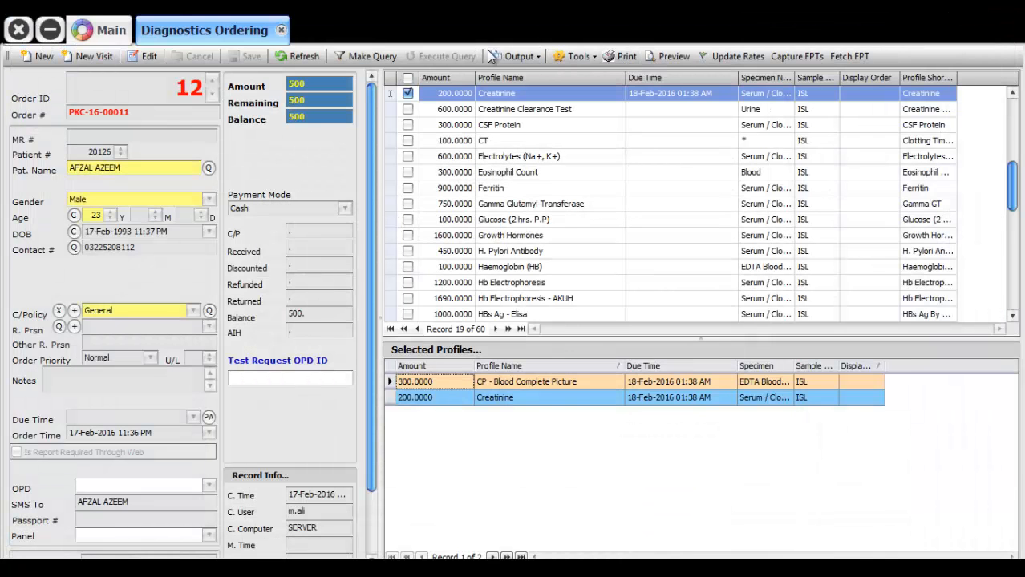
pyautogui.click(522, 57)
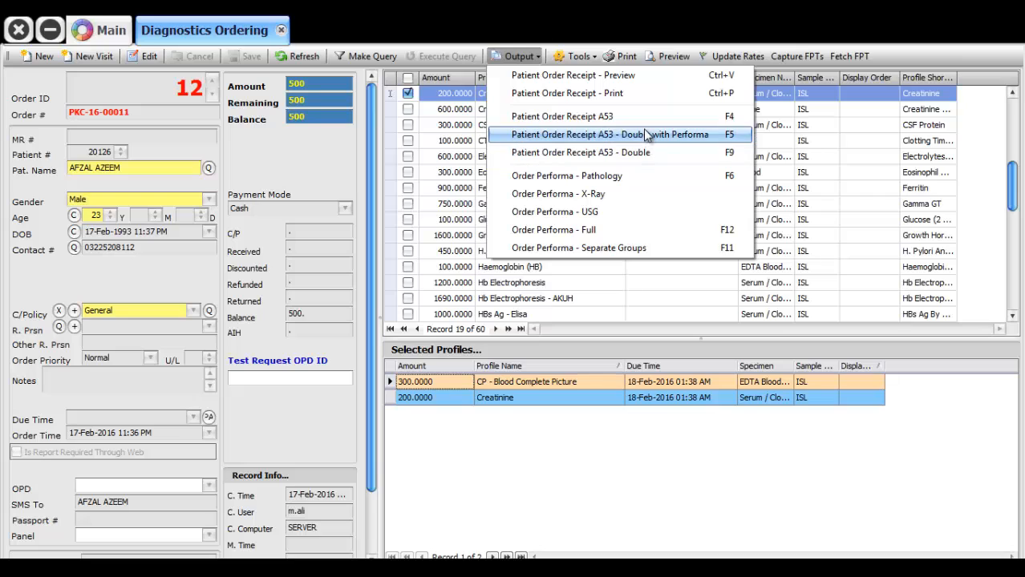
pyautogui.click(649, 178)
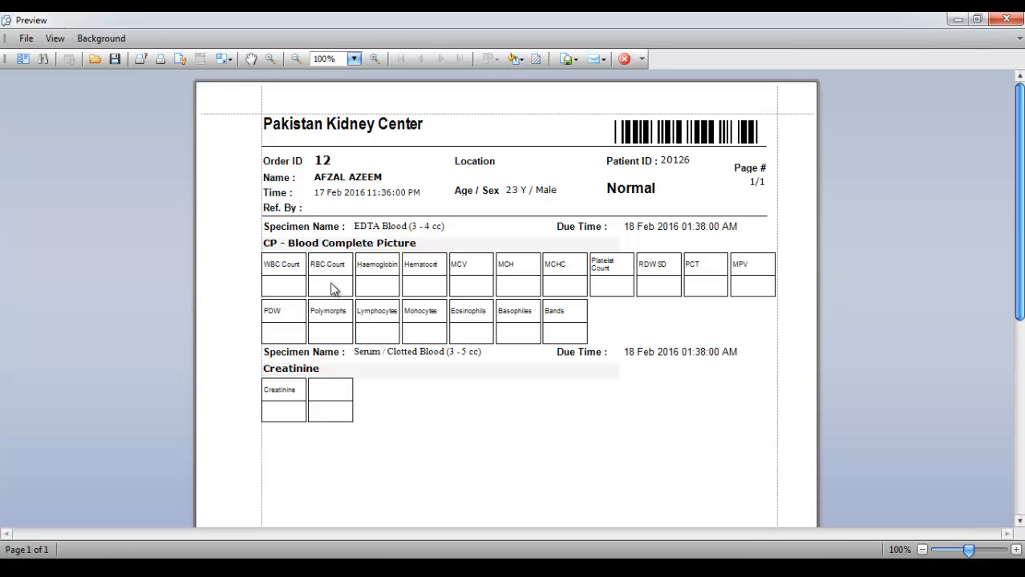
pyautogui.click(1007, 19)
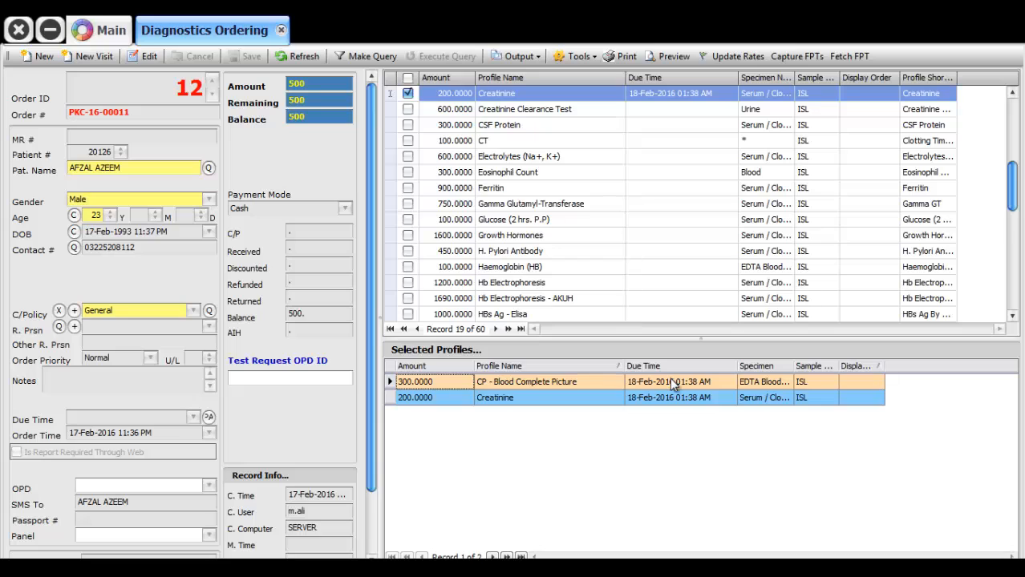